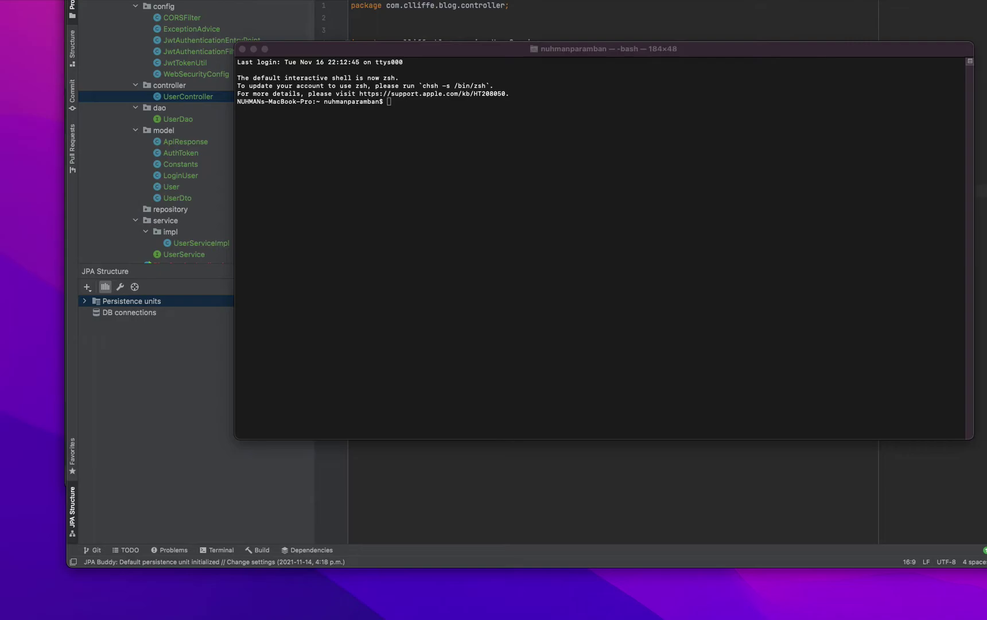
Run docker ps -a to list all eight containers and copy the first ID, 3dade31d84f2.
{"action": "left_click", "coordinate": [435, 106]}
{"action": "type", "text": "docker "}
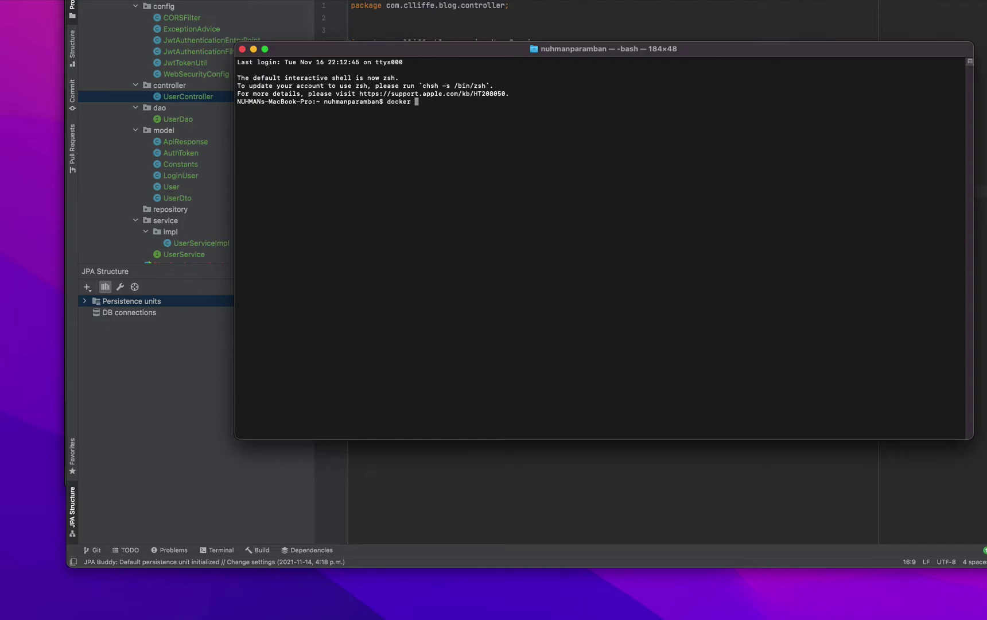
{"action": "type", "text": "ps -a"}
{"action": "key", "text": "Return"}
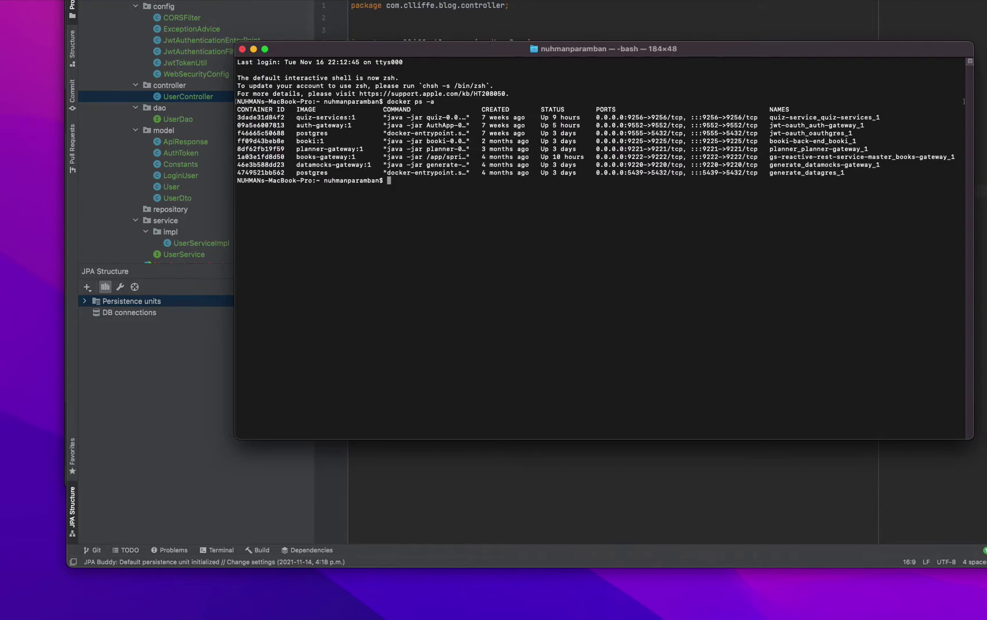
{"action": "double_click", "coordinate": [248, 118]}
{"action": "right_click", "coordinate": [248, 118]}
{"action": "left_click", "coordinate": [280, 189]}
{"action": "key", "text": "super+Tab"}
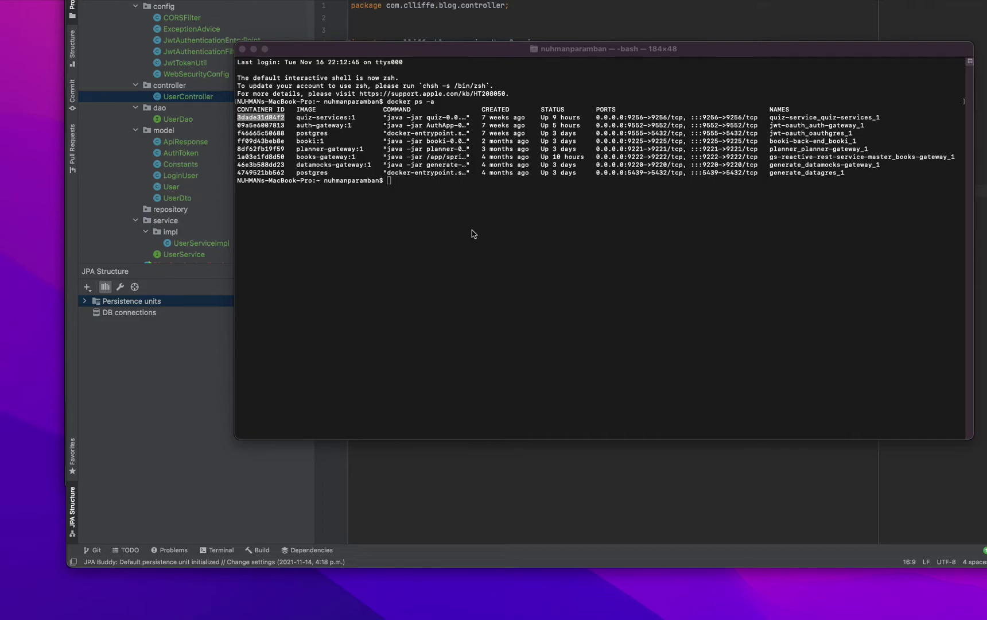
Paste the docker inspect -f IPAddress template and delete its container_name_or_id placeholder.
{"action": "left_click", "coordinate": [404, 176]}
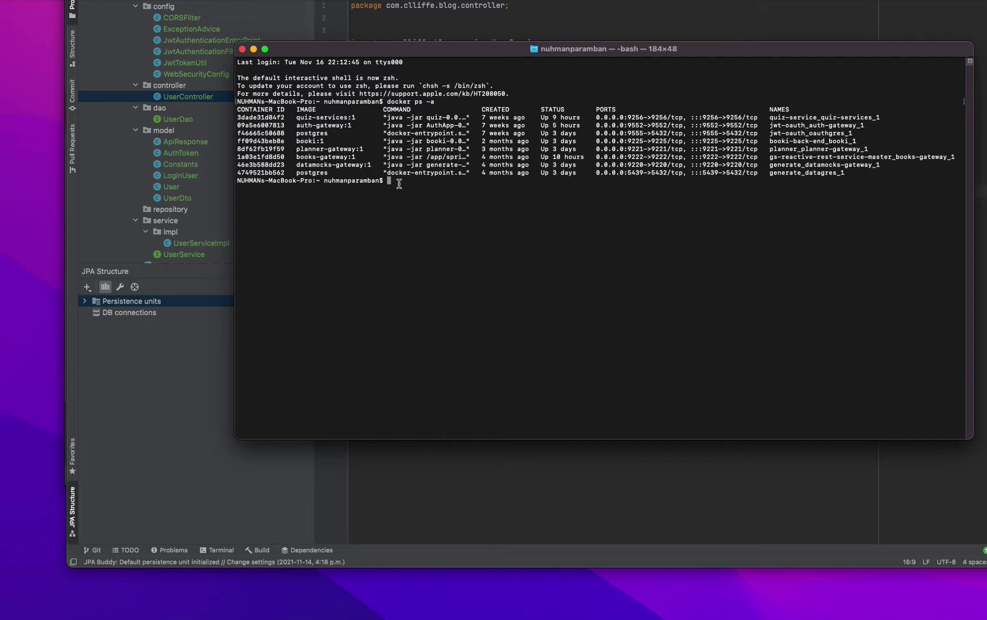
{"action": "key", "text": "super+v"}
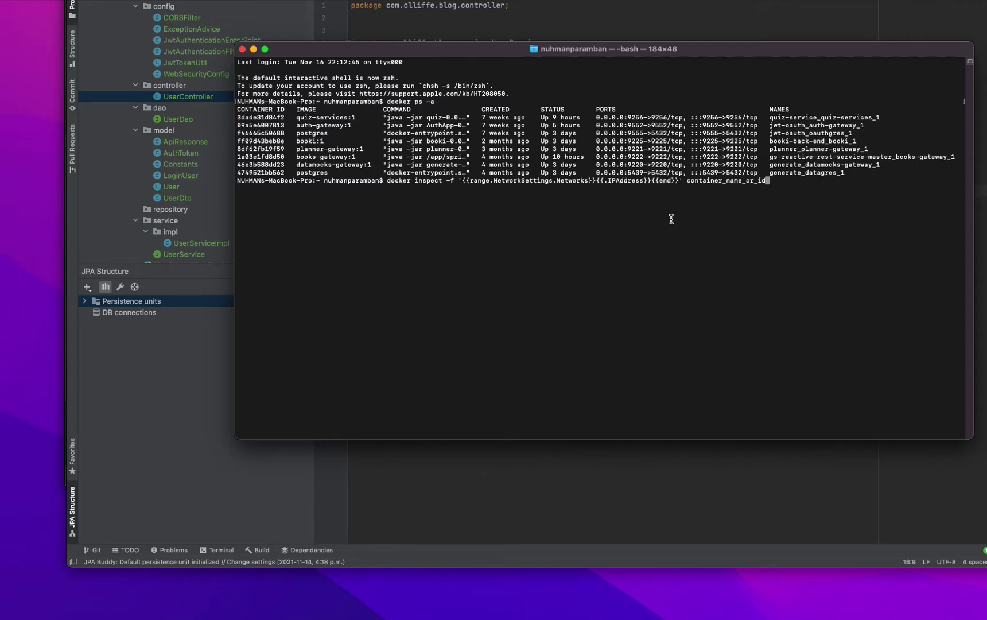
{"action": "key", "text": "BackSpace"}
{"action": "key", "text": "BackSpace"}
{"action": "key", "text": "BackSpace"}
{"action": "key", "text": "BackSpace"}
{"action": "key", "text": "BackSpace"}
{"action": "key", "text": "BackSpace"}
{"action": "key", "text": "BackSpace"}
{"action": "key", "text": "BackSpace"}
{"action": "key", "text": "BackSpace"}
{"action": "key", "text": "BackSpace"}
{"action": "key", "text": "BackSpace"}
{"action": "key", "text": "BackSpace"}
{"action": "key", "text": "BackSpace"}
{"action": "key", "text": "BackSpace"}
{"action": "key", "text": "BackSpace"}
{"action": "key", "text": "BackSpace"}
{"action": "key", "text": "BackSpace"}
{"action": "key", "text": "super+Tab"}
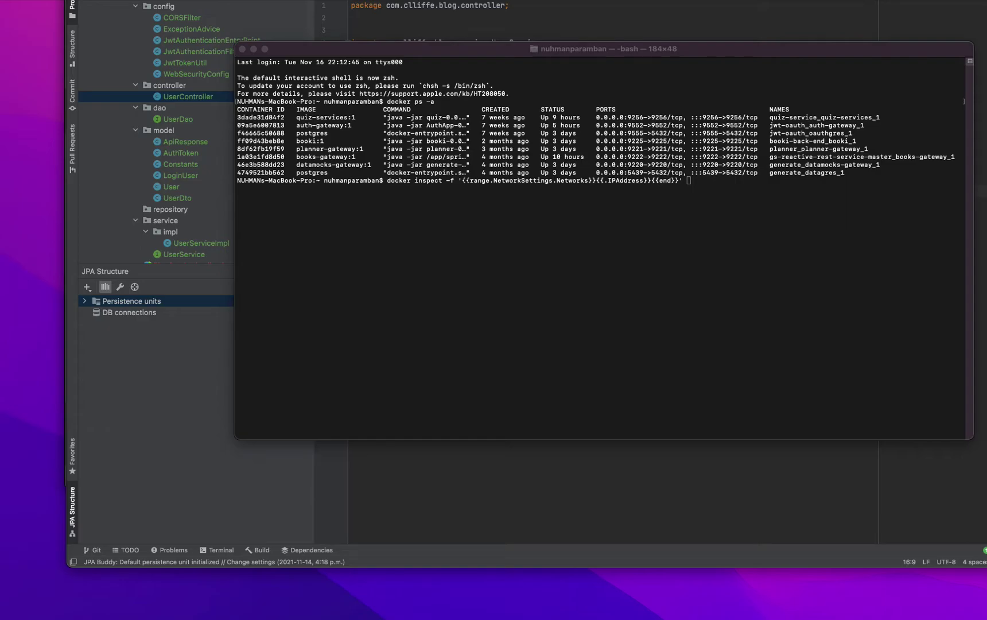
Insert container ID 3dade31d84f2 into the inspect command, run it, and select the printed 172.19.0.2.
{"action": "left_click", "coordinate": [729, 290]}
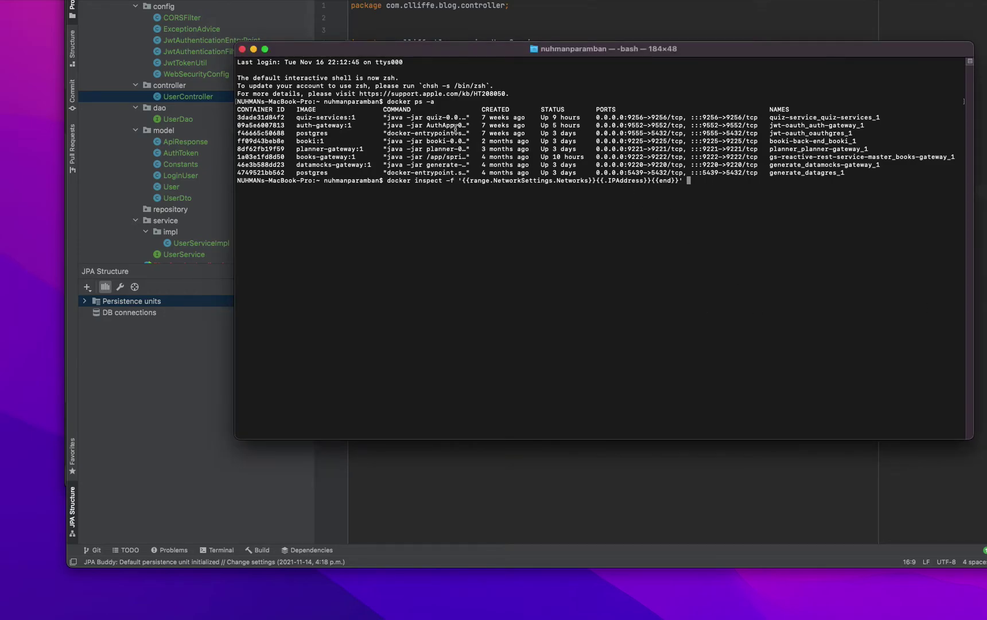
{"action": "double_click", "coordinate": [254, 116]}
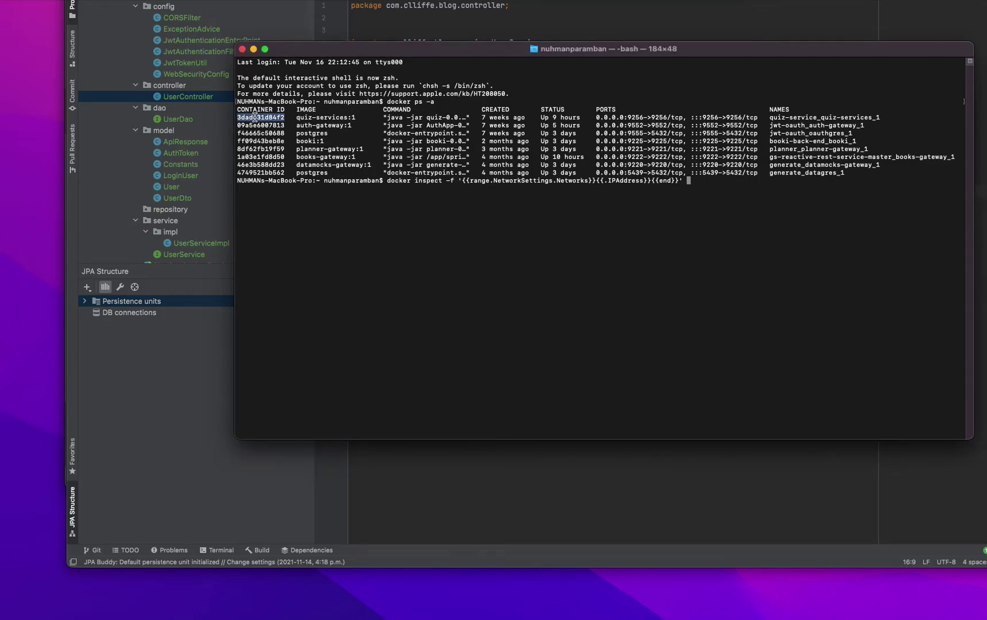
{"action": "left_click", "coordinate": [700, 183]}
{"action": "key", "text": "super+v"}
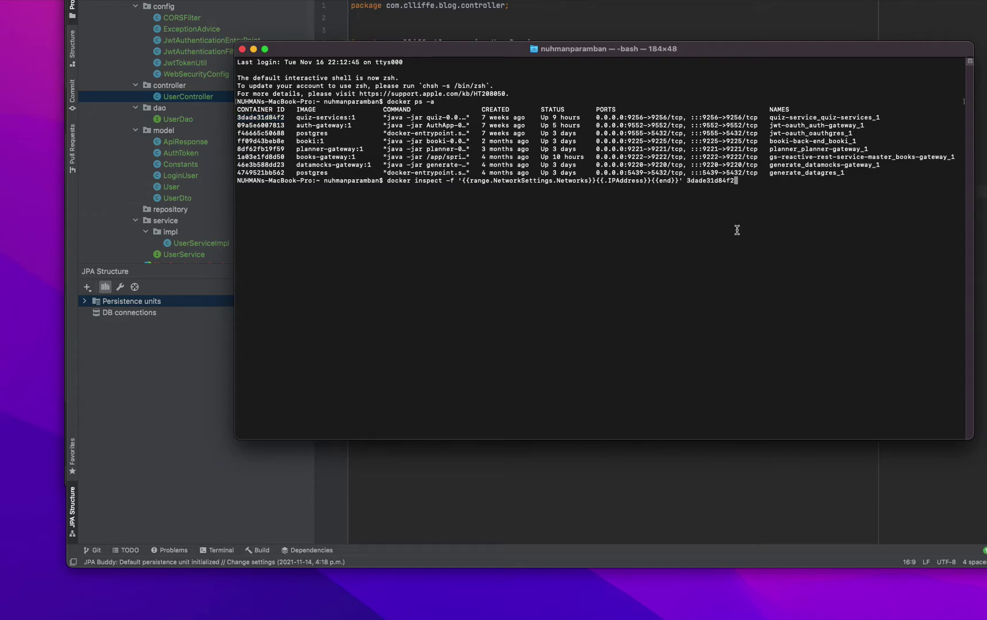
{"action": "key", "text": "Return"}
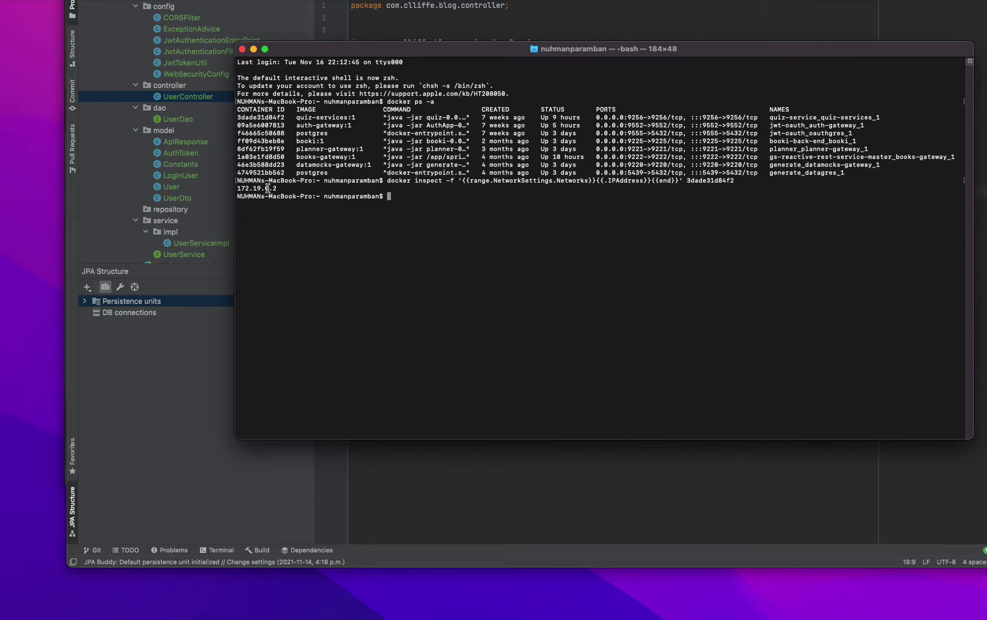
{"action": "left_click_drag", "start_coordinate": [278, 188], "coordinate": [234, 189]}
Copy container ID 09a5e6007813 and recall the previous inspect command, erasing its old ID.
{"action": "double_click", "coordinate": [263, 125]}
{"action": "right_click", "coordinate": [269, 125]}
{"action": "left_click", "coordinate": [297, 192]}
{"action": "left_click", "coordinate": [405, 201]}
{"action": "key", "text": "Up"}
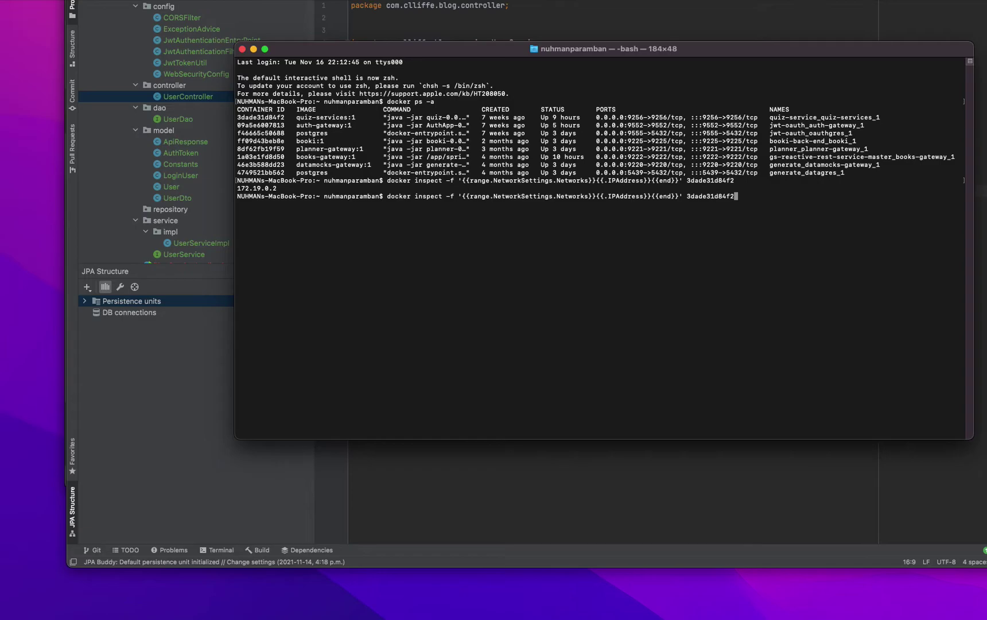
{"action": "key", "text": "BackSpace"}
{"action": "key", "text": "BackSpace"}
{"action": "key", "text": "BackSpace"}
{"action": "key", "text": "BackSpace"}
{"action": "key", "text": "BackSpace"}
{"action": "key", "text": "BackSpace"}
{"action": "key", "text": "BackSpace"}
{"action": "key", "text": "BackSpace"}
{"action": "key", "text": "BackSpace"}
{"action": "key", "text": "BackSpace"}
{"action": "key", "text": "BackSpace"}
{"action": "type", "text": "09a5e6007813"}
Inspect container 09a5e6007813 to get 172.19.0.9, then compare it with 172.19.0.2.
{"action": "key", "text": "Return"}
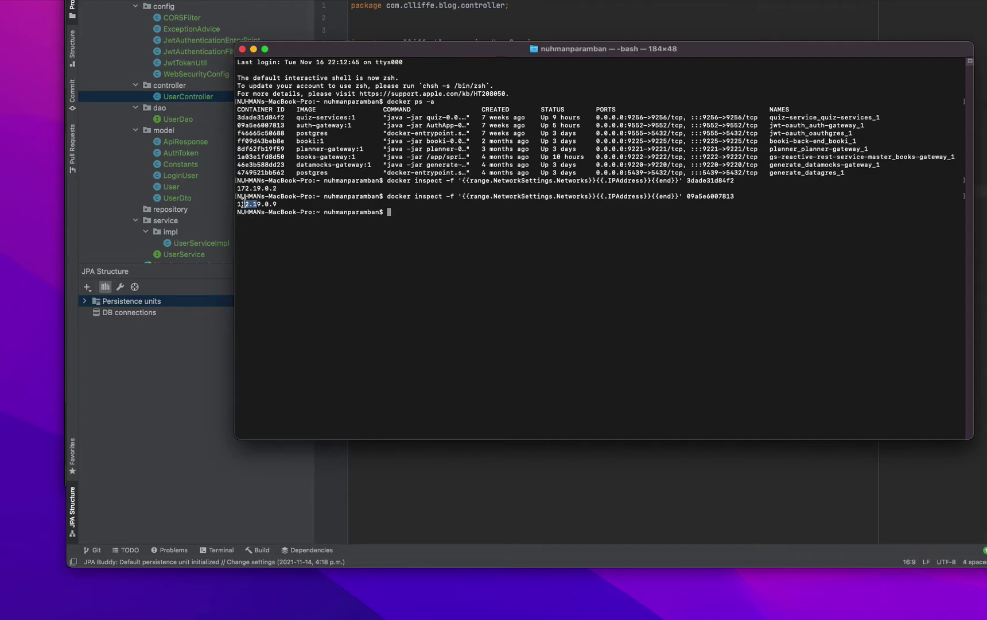
{"action": "left_click_drag", "start_coordinate": [278, 205], "coordinate": [256, 193]}
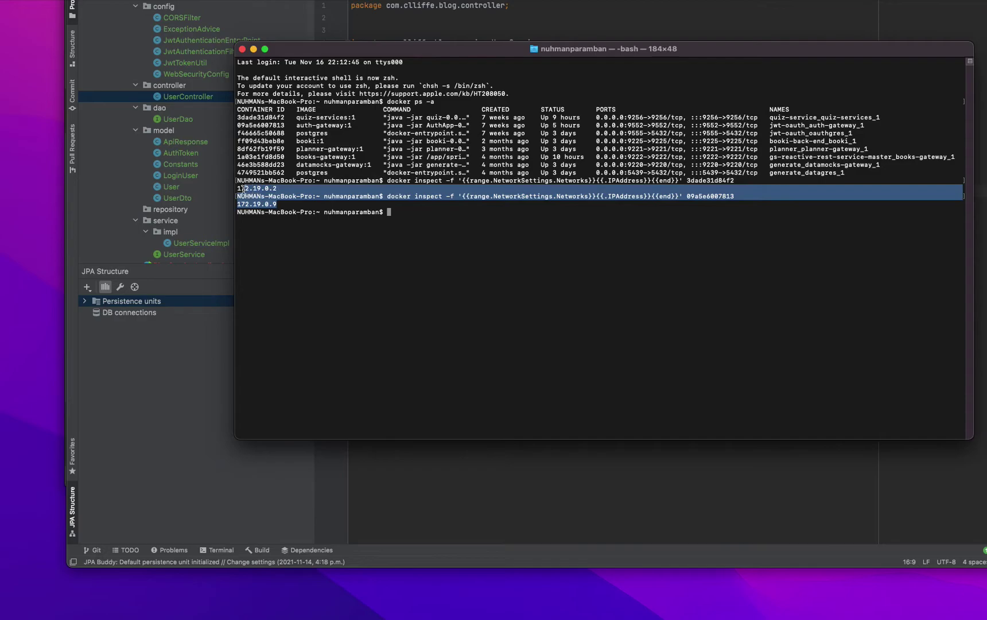
{"action": "left_click", "coordinate": [272, 189]}
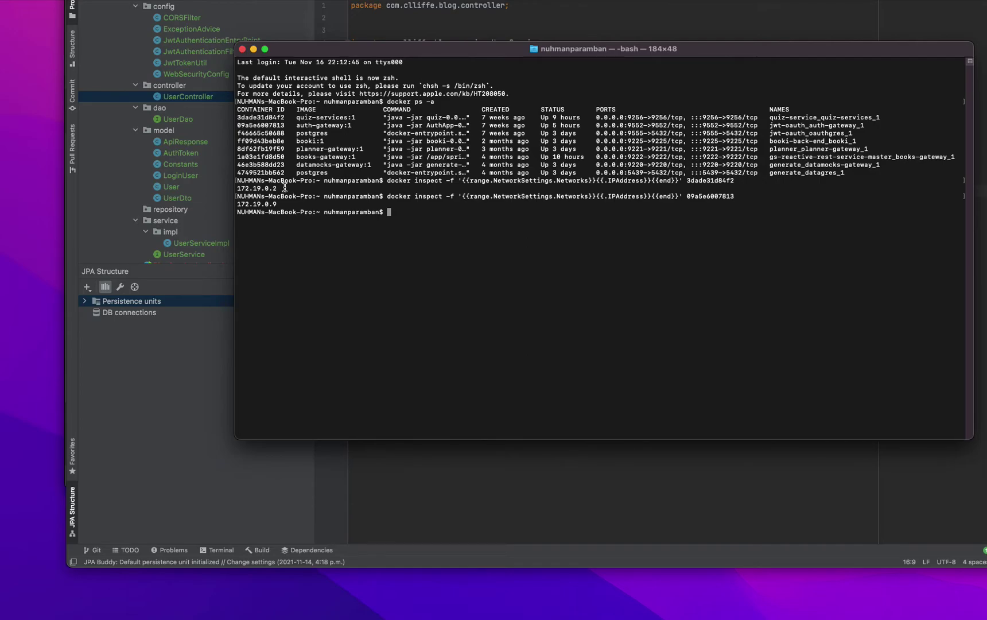
{"action": "left_click_drag", "start_coordinate": [285, 187], "coordinate": [237, 188]}
{"action": "key", "text": "super+Tab"}
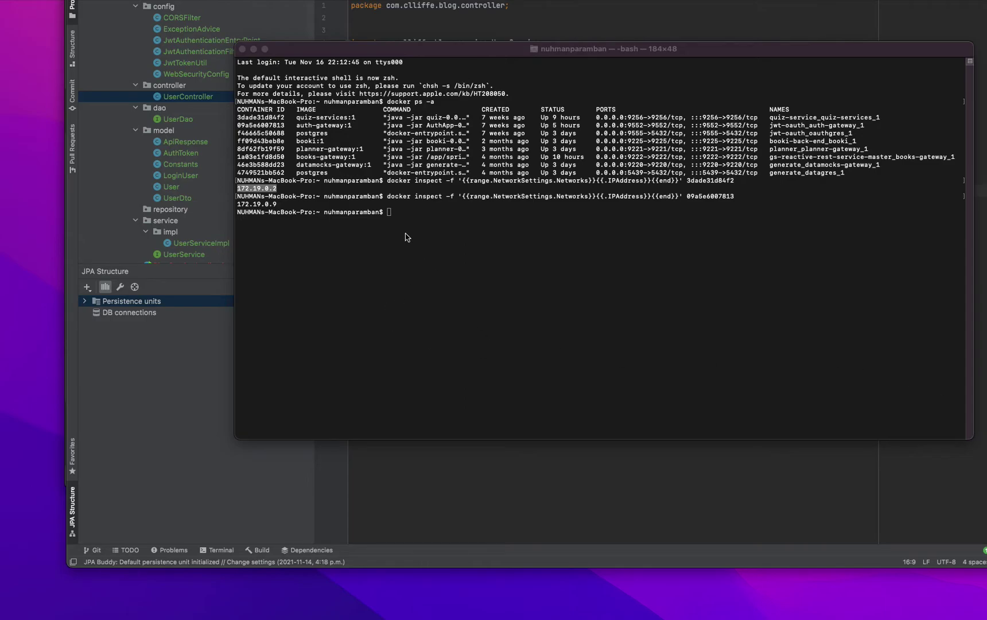
Run a full docker inspect on container 09a5e6007813 to print its complete JSON.
{"action": "left_click", "coordinate": [413, 213]}
{"action": "type", "text": "docker"}
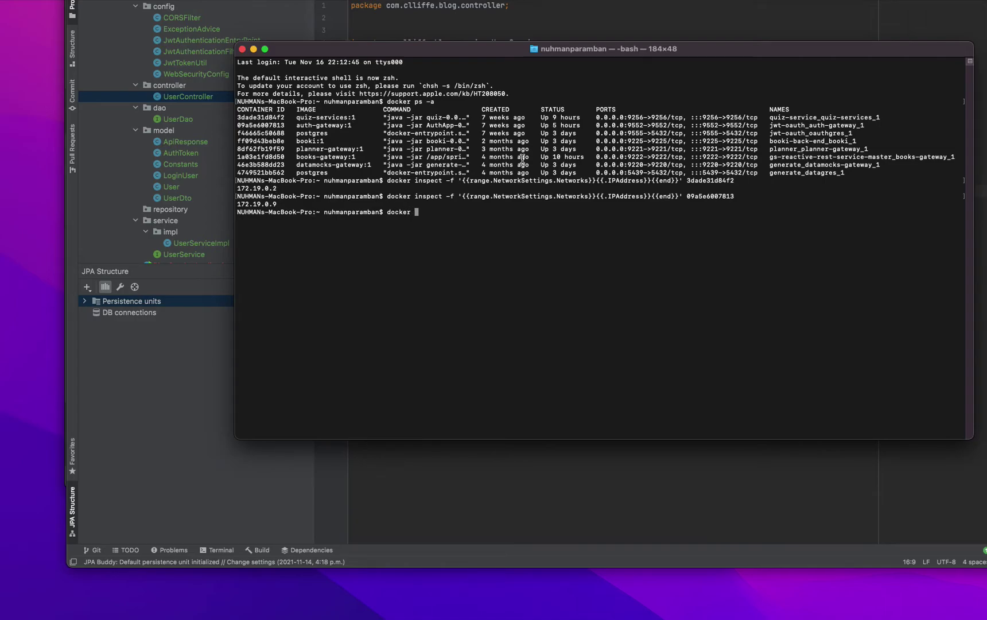
{"action": "left_click_drag", "start_coordinate": [607, 196], "coordinate": [471, 197]}
{"action": "left_click", "coordinate": [430, 214]}
{"action": "type", "text": "inspect"}
{"action": "double_click", "coordinate": [714, 199]}
{"action": "left_click", "coordinate": [480, 216]}
{"action": "key", "text": "super+v"}
{"action": "key", "text": "Return"}
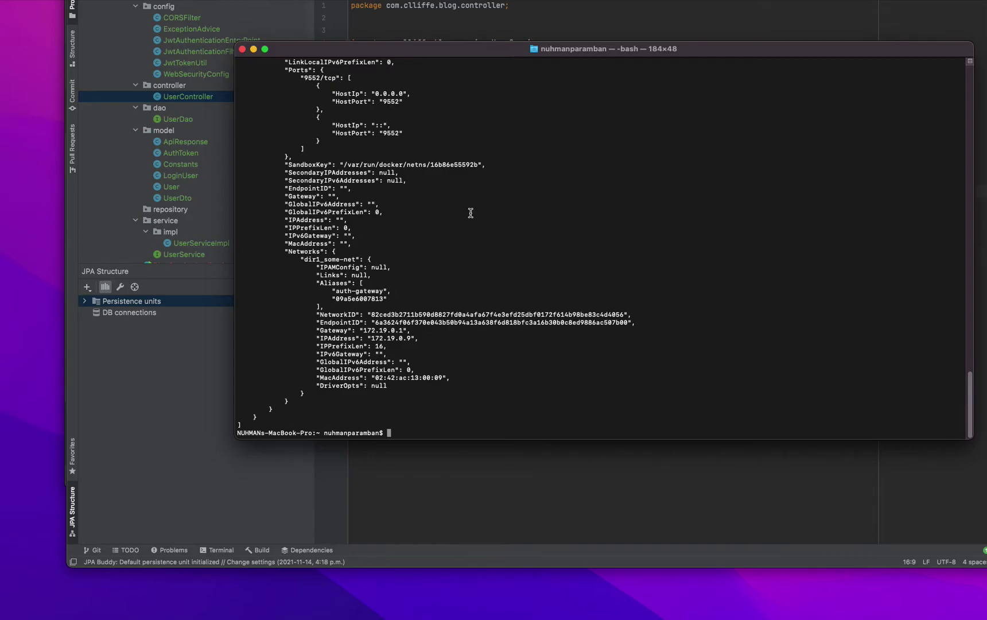
{"action": "scroll", "coordinate": [470, 213], "scroll_direction": "up", "scroll_amount": 10}
{"action": "scroll", "coordinate": [471, 213], "scroll_direction": "up", "scroll_amount": 10}
{"action": "scroll", "coordinate": [471, 213], "scroll_direction": "up", "scroll_amount": 10}
{"action": "scroll", "coordinate": [470, 212], "scroll_direction": "up", "scroll_amount": 10}
{"action": "scroll", "coordinate": [471, 215], "scroll_direction": "down", "scroll_amount": 5}
{"action": "scroll", "coordinate": [474, 215], "scroll_direction": "up", "scroll_amount": 1}
{"action": "scroll", "coordinate": [475, 219], "scroll_direction": "up", "scroll_amount": 5}
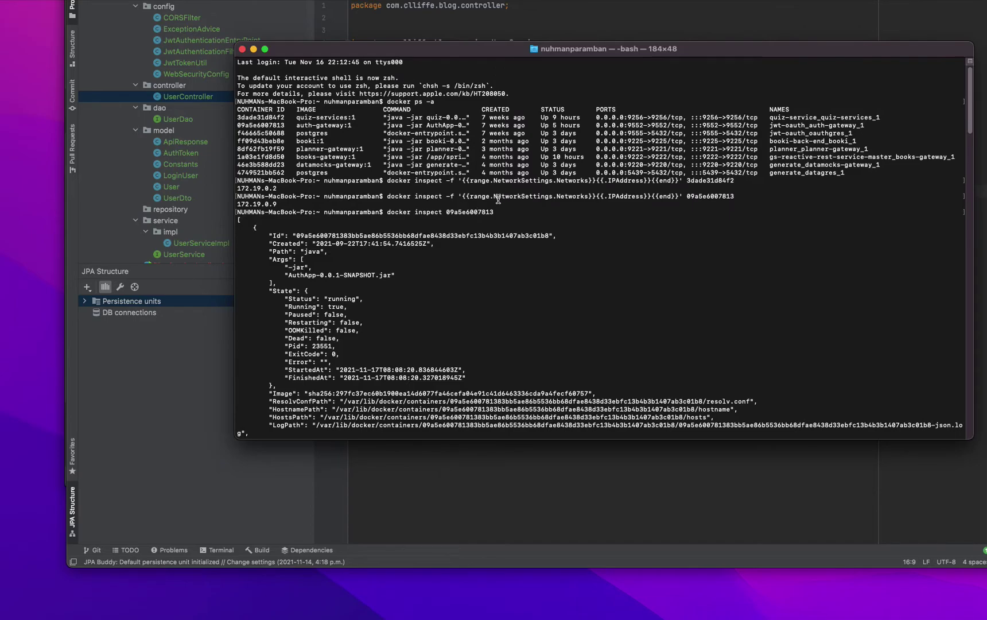
{"action": "left_click_drag", "start_coordinate": [470, 197], "coordinate": [552, 200]}
{"action": "scroll", "coordinate": [517, 252], "scroll_direction": "down", "scroll_amount": 5}
{"action": "scroll", "coordinate": [517, 253], "scroll_direction": "down", "scroll_amount": 5}
{"action": "scroll", "coordinate": [517, 252], "scroll_direction": "down", "scroll_amount": 5}
{"action": "scroll", "coordinate": [516, 252], "scroll_direction": "down", "scroll_amount": 5}
{"action": "scroll", "coordinate": [518, 252], "scroll_direction": "down", "scroll_amount": 5}
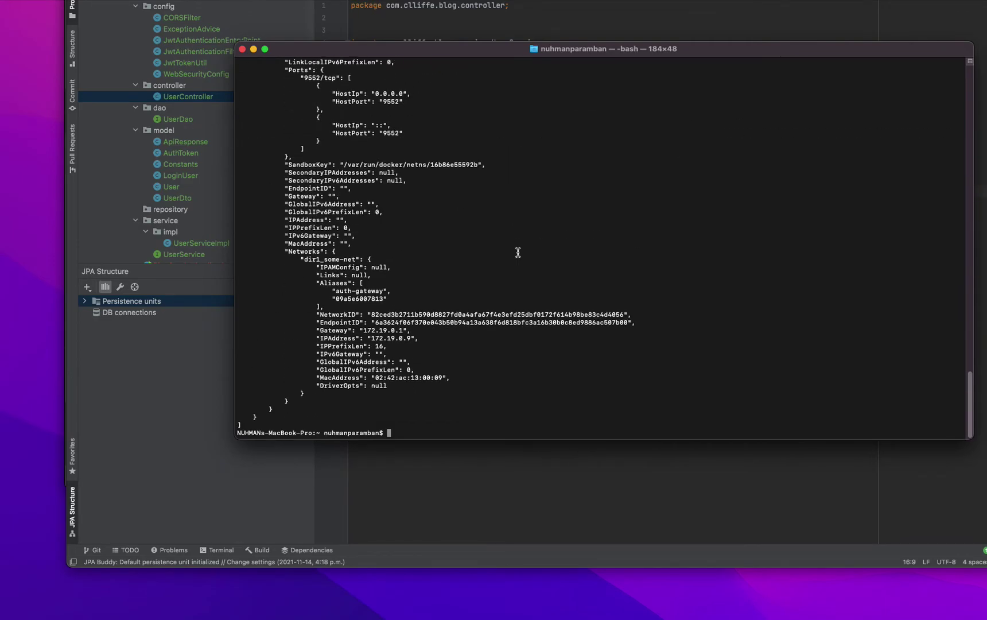
{"action": "scroll", "coordinate": [518, 252], "scroll_direction": "up", "scroll_amount": 10}
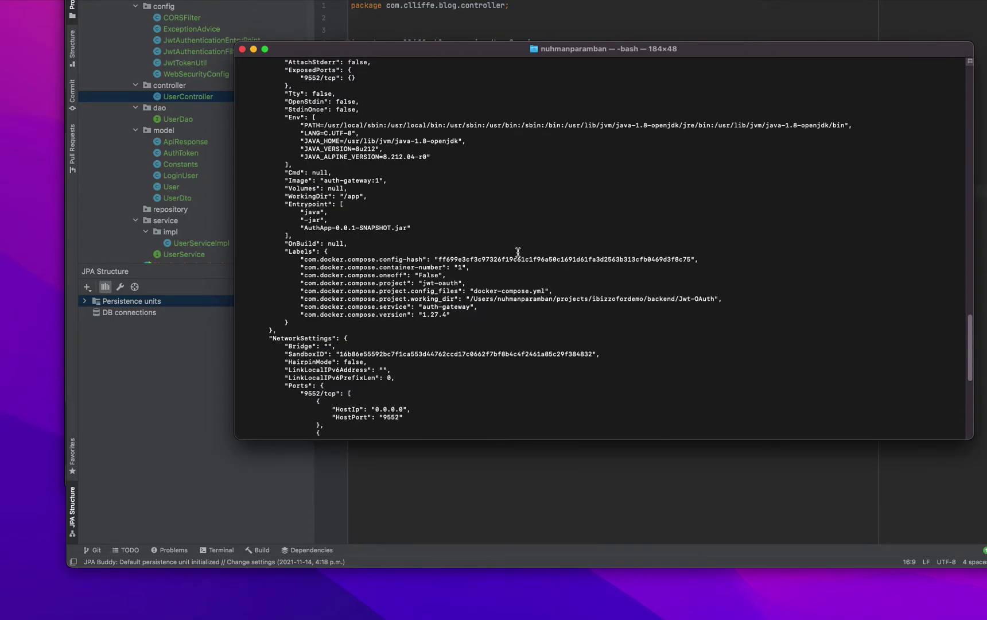
{"action": "scroll", "coordinate": [404, 346], "scroll_direction": "down", "scroll_amount": 3}
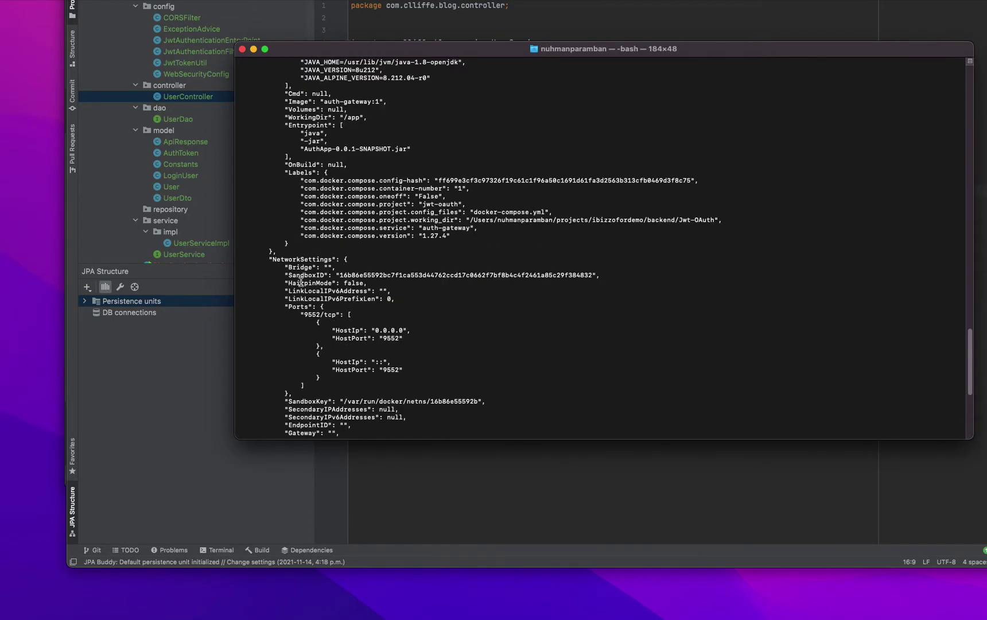
{"action": "double_click", "coordinate": [299, 260]}
{"action": "scroll", "coordinate": [307, 268], "scroll_direction": "up", "scroll_amount": 8}
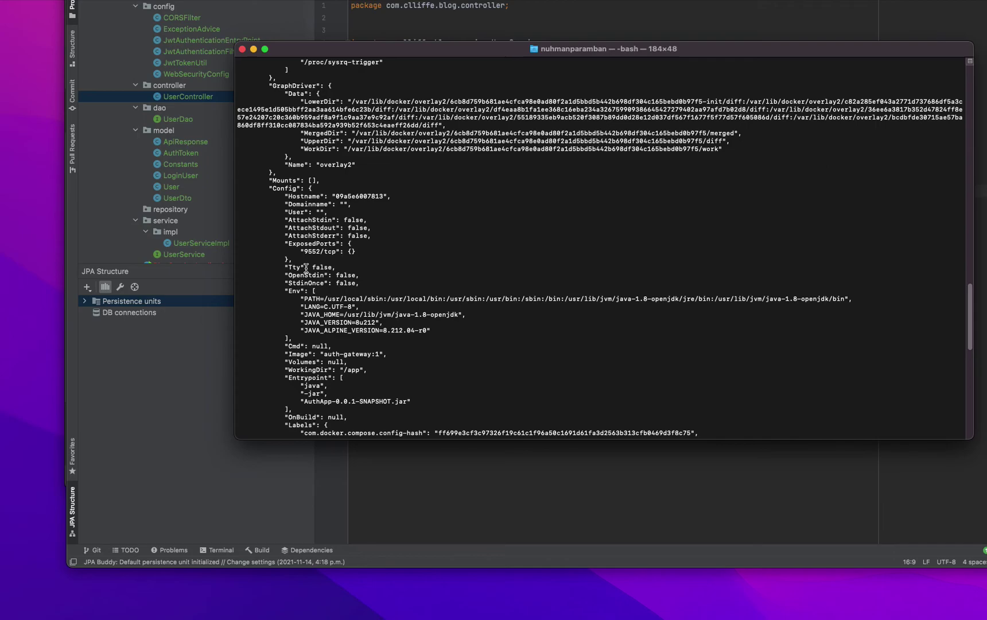
{"action": "scroll", "coordinate": [306, 268], "scroll_direction": "up", "scroll_amount": 8}
{"action": "scroll", "coordinate": [307, 267], "scroll_direction": "up", "scroll_amount": 8}
{"action": "scroll", "coordinate": [306, 268], "scroll_direction": "up", "scroll_amount": 8}
{"action": "scroll", "coordinate": [306, 268], "scroll_direction": "up", "scroll_amount": 8}
{"action": "scroll", "coordinate": [306, 267], "scroll_direction": "up", "scroll_amount": 8}
{"action": "scroll", "coordinate": [306, 268], "scroll_direction": "up", "scroll_amount": 2}
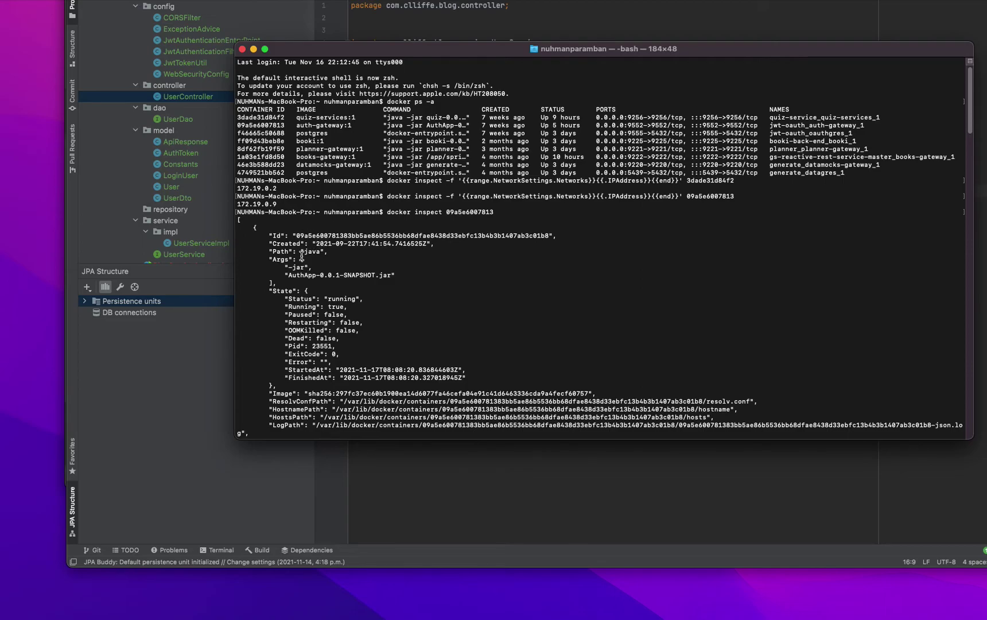
{"action": "scroll", "coordinate": [302, 277], "scroll_direction": "down", "scroll_amount": 1}
{"action": "scroll", "coordinate": [302, 278], "scroll_direction": "down", "scroll_amount": 3}
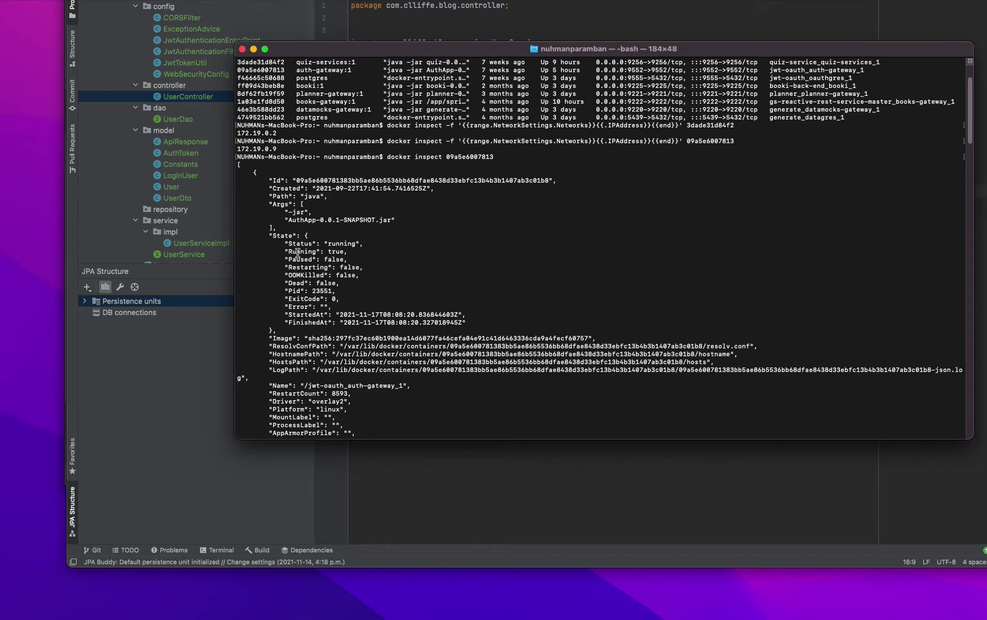
{"action": "scroll", "coordinate": [302, 267], "scroll_direction": "down", "scroll_amount": 5}
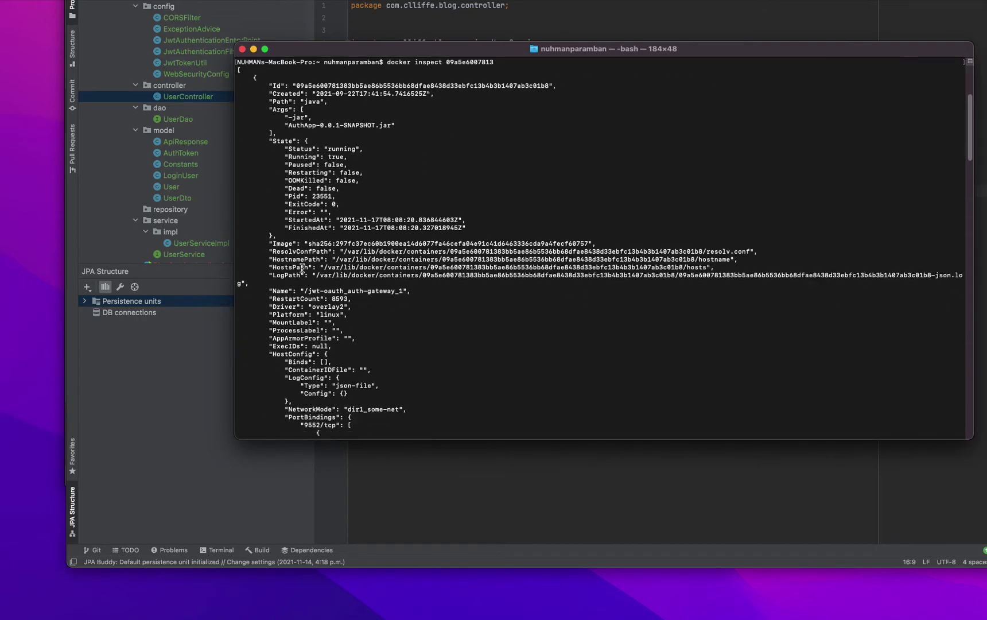
{"action": "scroll", "coordinate": [302, 268], "scroll_direction": "down", "scroll_amount": 3}
{"action": "scroll", "coordinate": [324, 347], "scroll_direction": "down", "scroll_amount": 2}
{"action": "scroll", "coordinate": [349, 427], "scroll_direction": "down", "scroll_amount": 3}
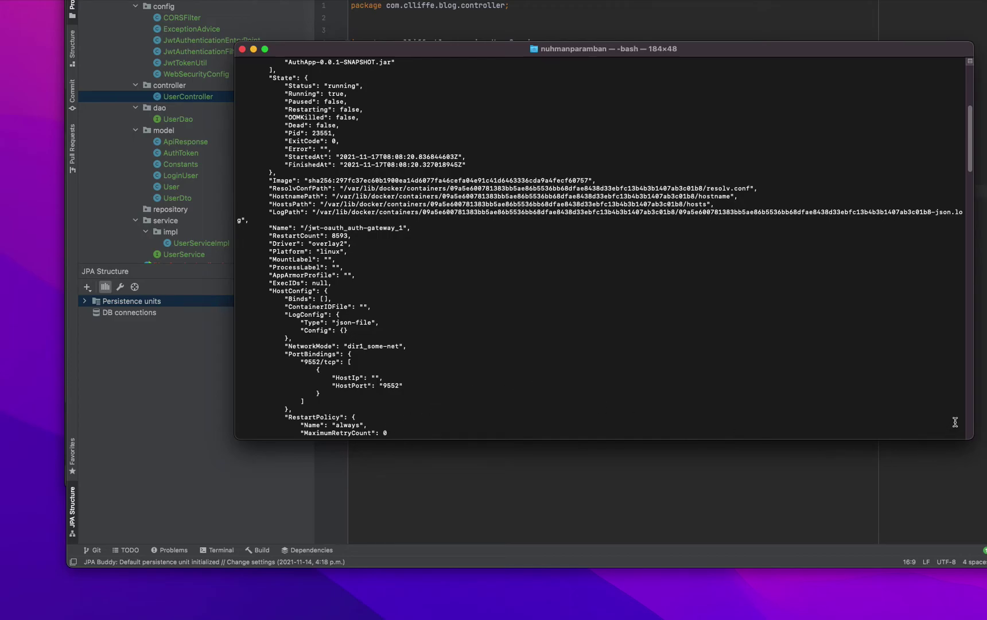
Widen the window, then highlight NetworkSettings, Networks and IPAddress 172.19.0.9 in the JSON.
{"action": "left_click_drag", "start_coordinate": [973, 432], "coordinate": [986, 433]}
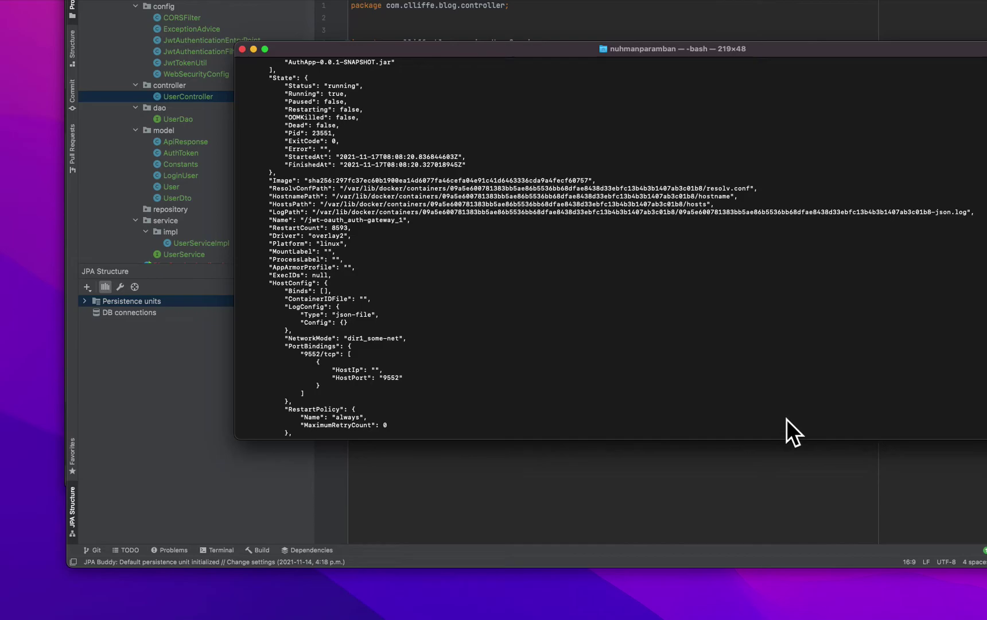
{"action": "scroll", "coordinate": [473, 342], "scroll_direction": "down", "scroll_amount": 2}
{"action": "scroll", "coordinate": [474, 341], "scroll_direction": "down", "scroll_amount": 3}
{"action": "scroll", "coordinate": [473, 342], "scroll_direction": "down", "scroll_amount": 10}
{"action": "scroll", "coordinate": [476, 346], "scroll_direction": "down", "scroll_amount": 8}
{"action": "scroll", "coordinate": [475, 345], "scroll_direction": "down", "scroll_amount": 2}
{"action": "scroll", "coordinate": [474, 344], "scroll_direction": "down", "scroll_amount": 2}
{"action": "scroll", "coordinate": [475, 345], "scroll_direction": "down", "scroll_amount": 4}
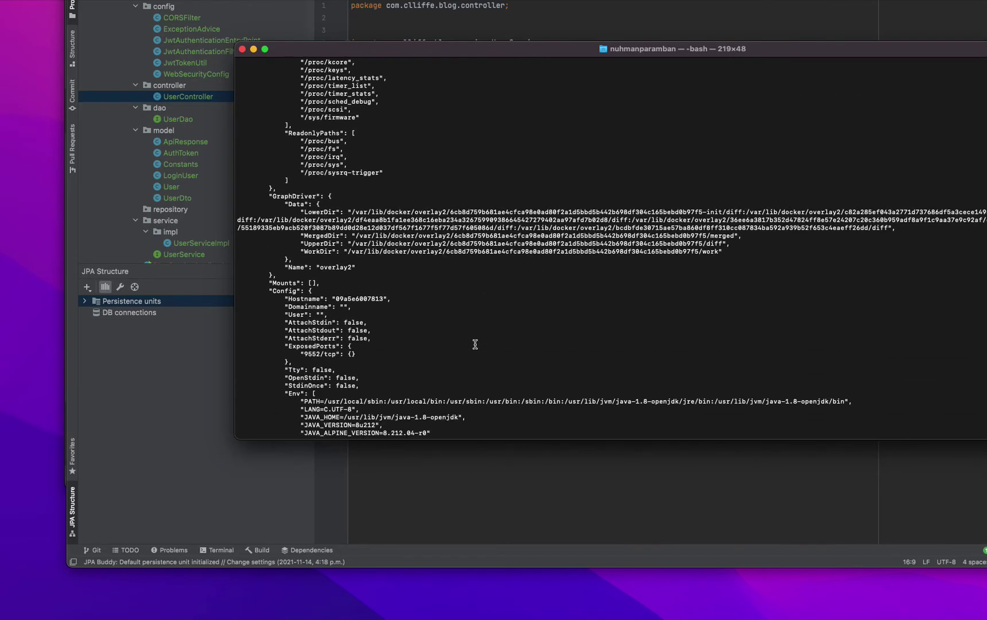
{"action": "scroll", "coordinate": [475, 344], "scroll_direction": "down", "scroll_amount": 8}
{"action": "scroll", "coordinate": [475, 343], "scroll_direction": "down", "scroll_amount": 5}
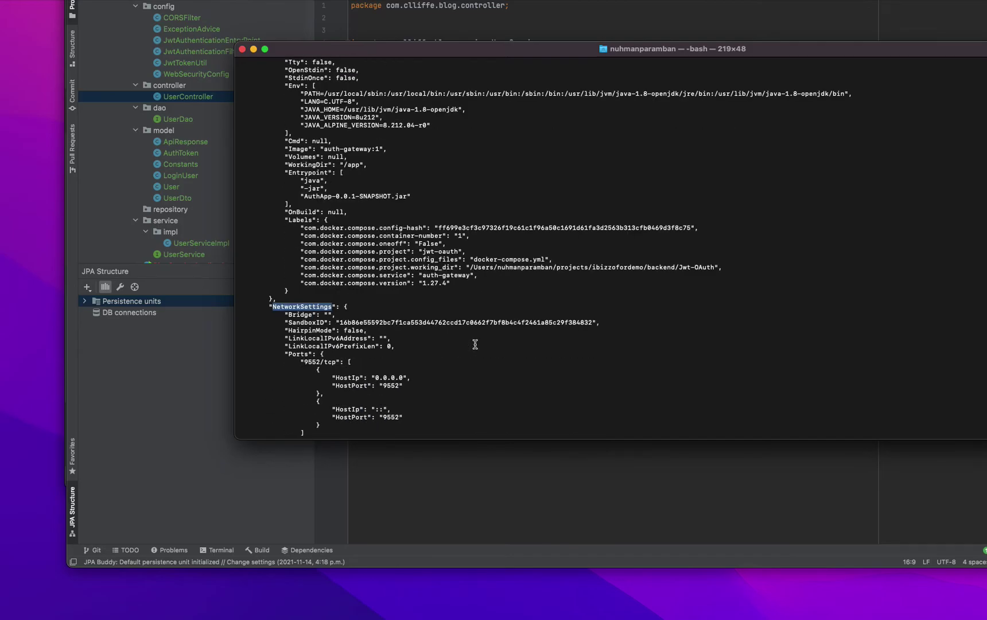
{"action": "scroll", "coordinate": [476, 344], "scroll_direction": "down", "scroll_amount": 1}
{"action": "scroll", "coordinate": [475, 344], "scroll_direction": "down", "scroll_amount": 10}
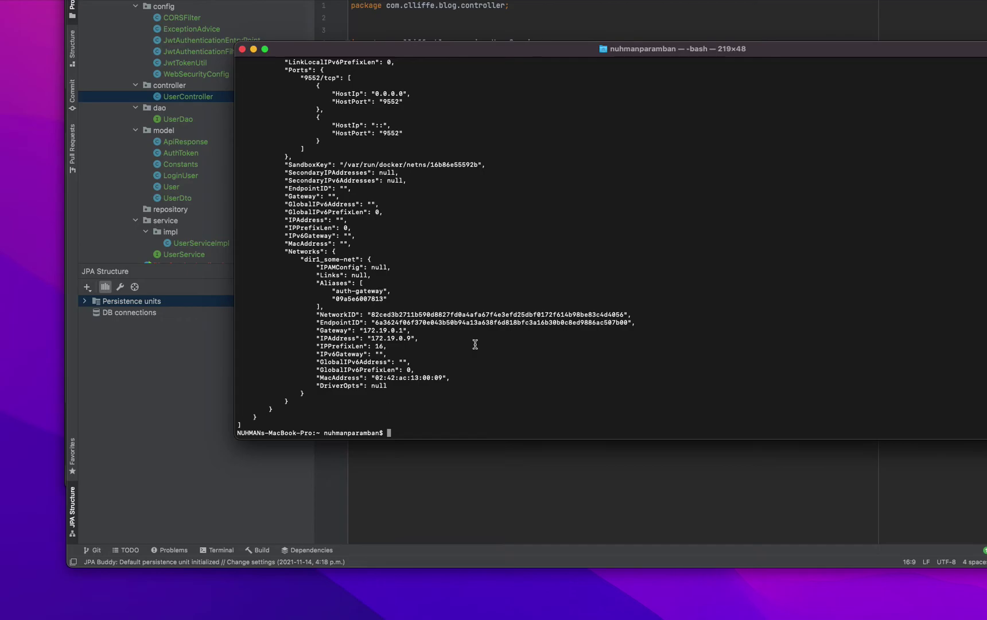
{"action": "scroll", "coordinate": [475, 345], "scroll_direction": "up", "scroll_amount": 1}
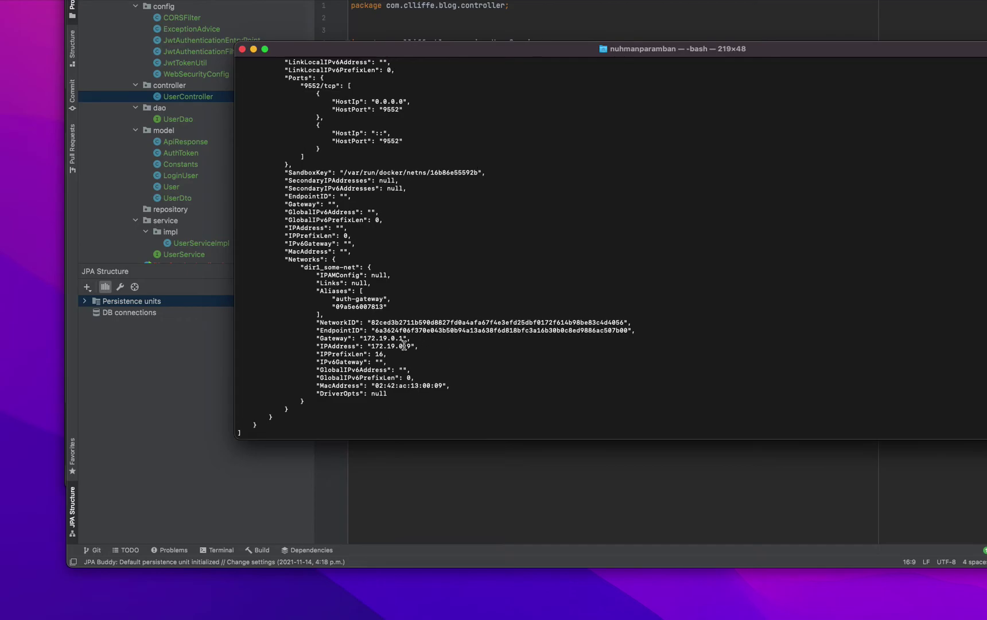
{"action": "double_click", "coordinate": [347, 346]}
{"action": "double_click", "coordinate": [303, 259]}
{"action": "scroll", "coordinate": [362, 301], "scroll_direction": "up", "scroll_amount": 5}
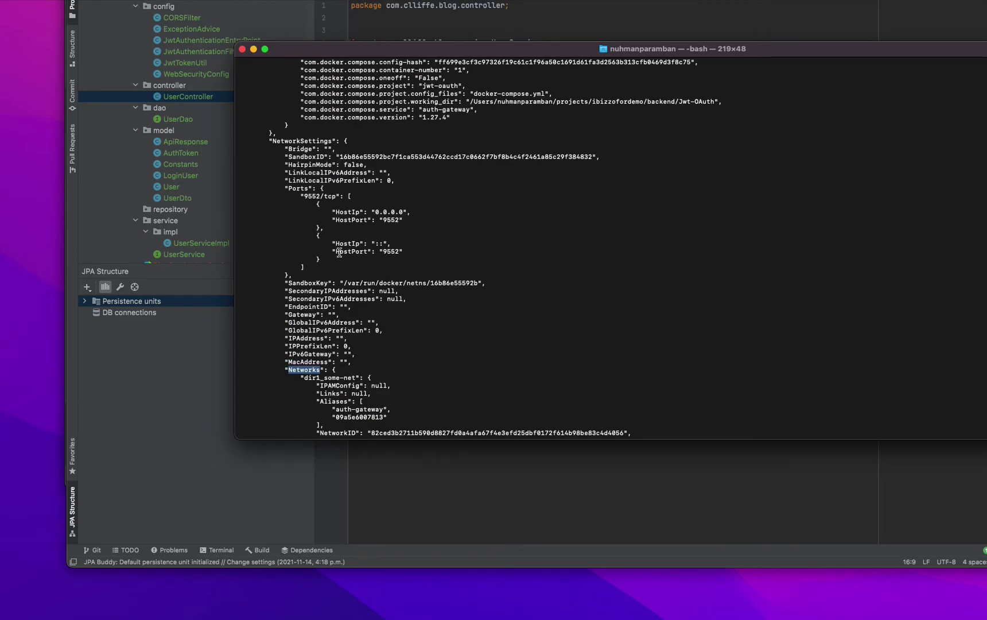
{"action": "scroll", "coordinate": [365, 224], "scroll_direction": "up", "scroll_amount": 3}
{"action": "scroll", "coordinate": [366, 224], "scroll_direction": "up", "scroll_amount": 3}
{"action": "scroll", "coordinate": [367, 229], "scroll_direction": "down", "scroll_amount": 1}
{"action": "scroll", "coordinate": [366, 228], "scroll_direction": "down", "scroll_amount": 2}
{"action": "scroll", "coordinate": [366, 226], "scroll_direction": "down", "scroll_amount": 2}
{"action": "scroll", "coordinate": [366, 226], "scroll_direction": "down", "scroll_amount": 1}
{"action": "scroll", "coordinate": [366, 226], "scroll_direction": "down", "scroll_amount": 2}
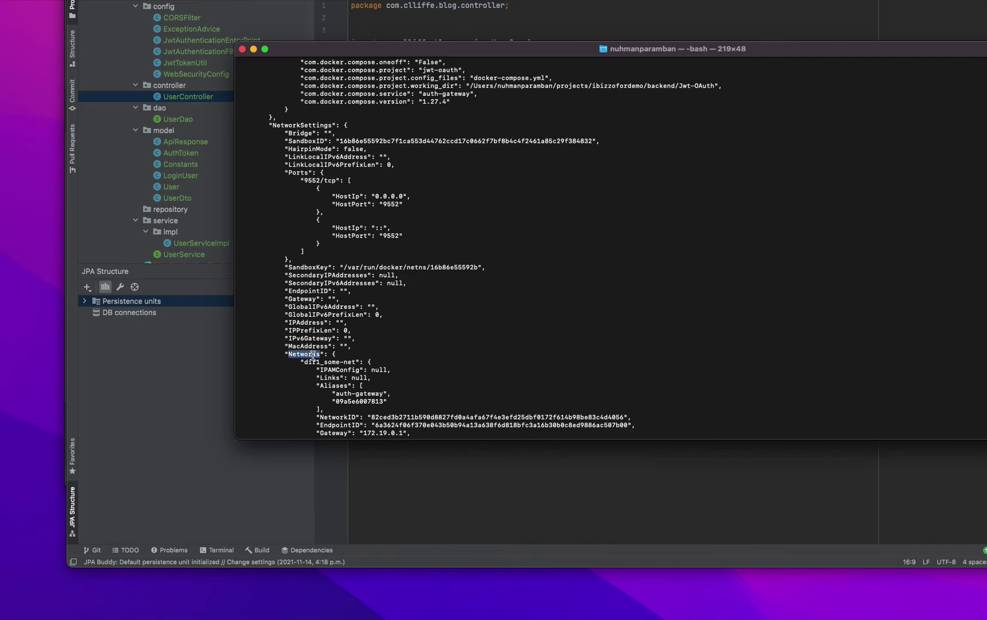
{"action": "scroll", "coordinate": [292, 355], "scroll_direction": "up", "scroll_amount": 10}
{"action": "scroll", "coordinate": [314, 353], "scroll_direction": "up", "scroll_amount": 5}
{"action": "scroll", "coordinate": [314, 353], "scroll_direction": "up", "scroll_amount": 4}
{"action": "scroll", "coordinate": [315, 352], "scroll_direction": "up", "scroll_amount": 2}
{"action": "scroll", "coordinate": [295, 269], "scroll_direction": "down", "scroll_amount": 5}
{"action": "scroll", "coordinate": [394, 285], "scroll_direction": "down", "scroll_amount": 10}
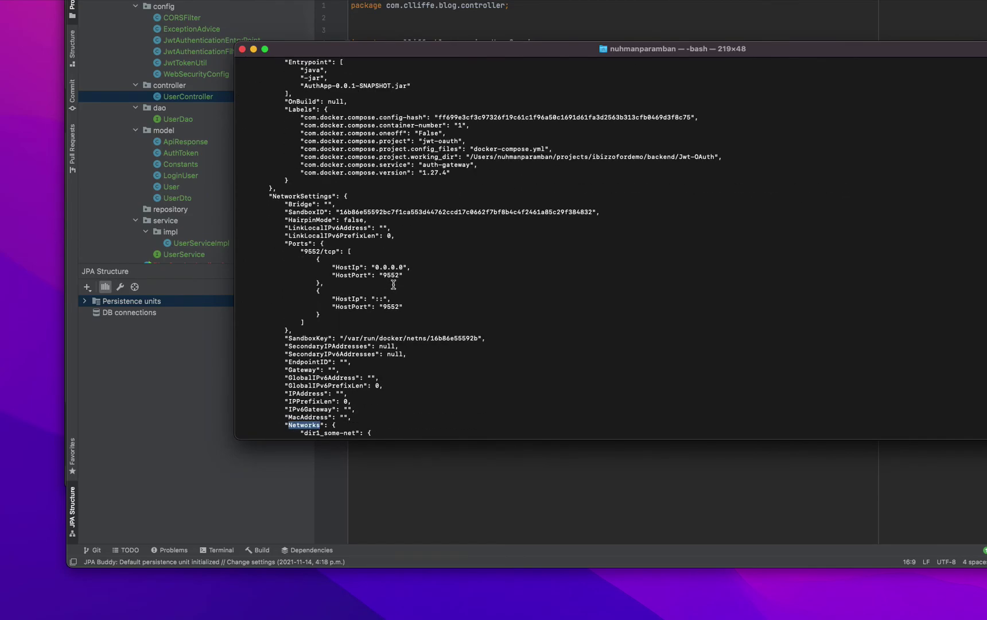
{"action": "scroll", "coordinate": [363, 257], "scroll_direction": "down", "scroll_amount": 5}
{"action": "scroll", "coordinate": [363, 257], "scroll_direction": "down", "scroll_amount": 6}
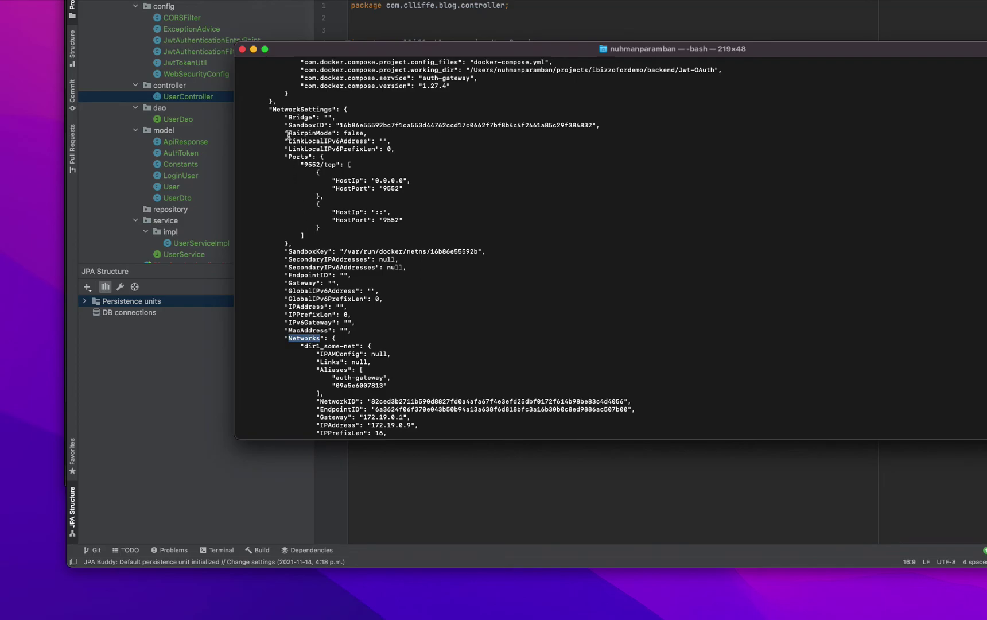
{"action": "double_click", "coordinate": [290, 109]}
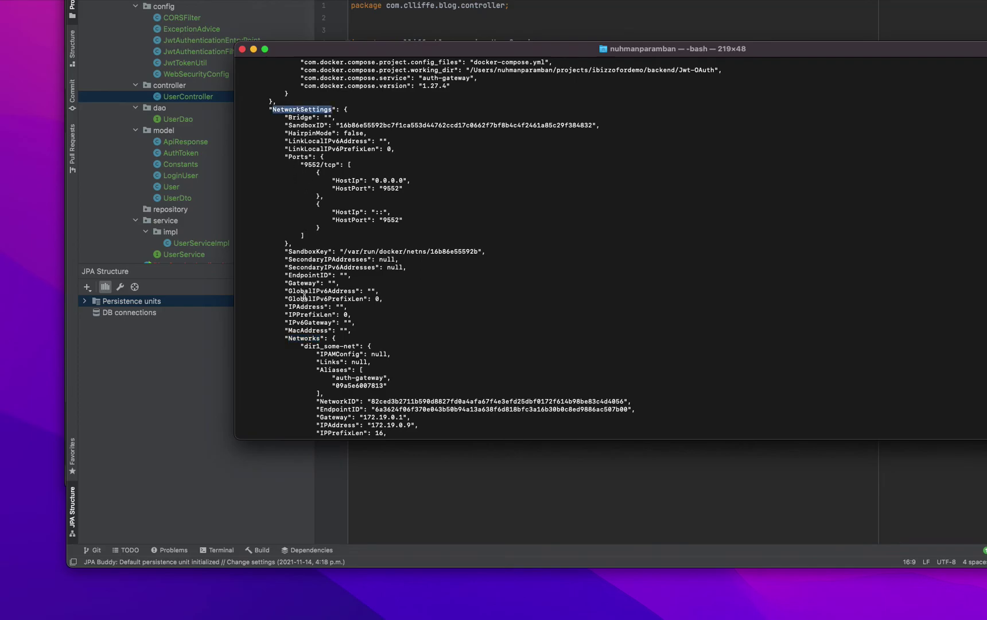
{"action": "double_click", "coordinate": [305, 338]}
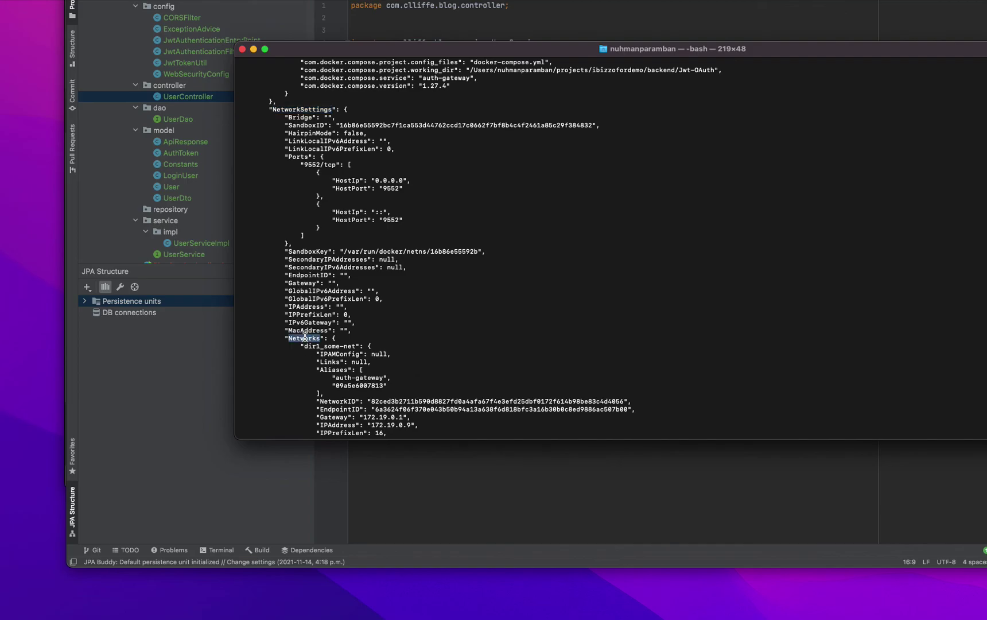